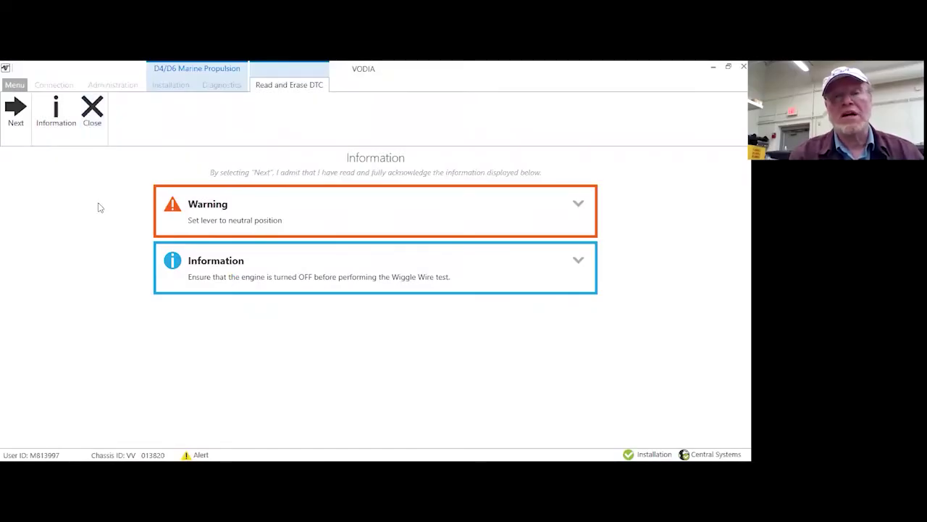
# Dismiss the DTC information notice and open Administration > Log Test Templates and Recordings.
pyautogui.click(93, 110)
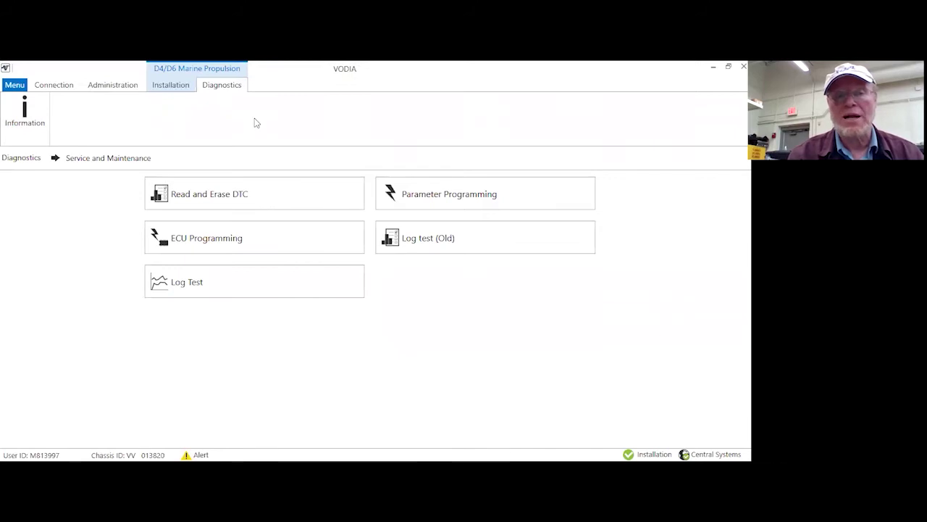
pyautogui.click(106, 92)
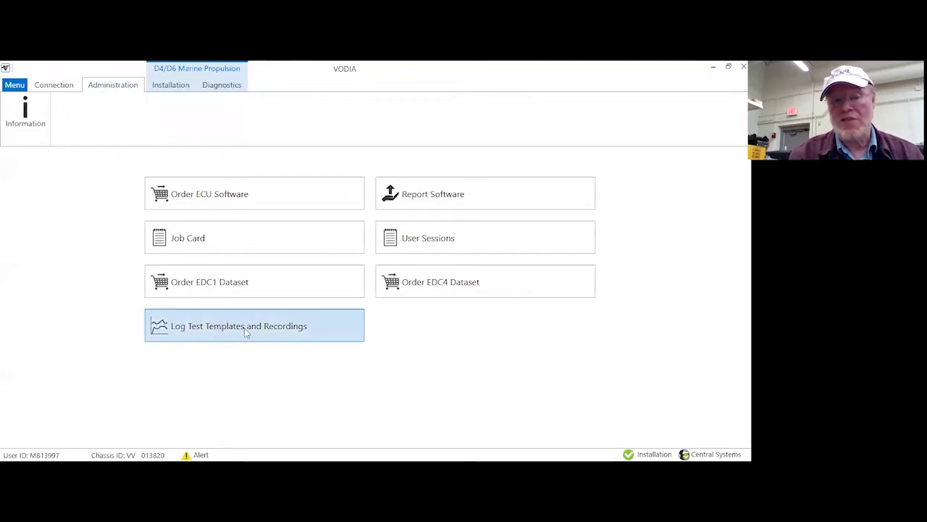
pyautogui.click(287, 327)
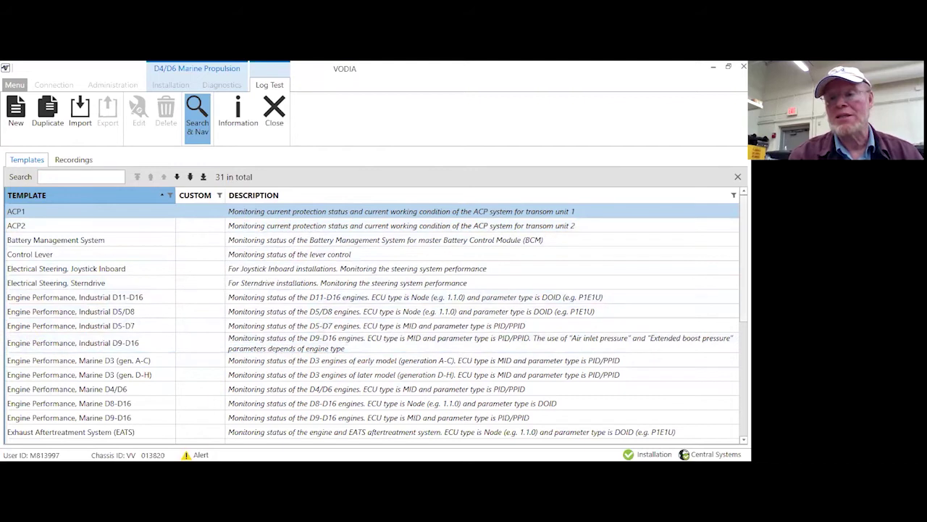
# Scroll the template list down to the custom Helm Lever Tes template.
pyautogui.scroll(-5, 97, 305)
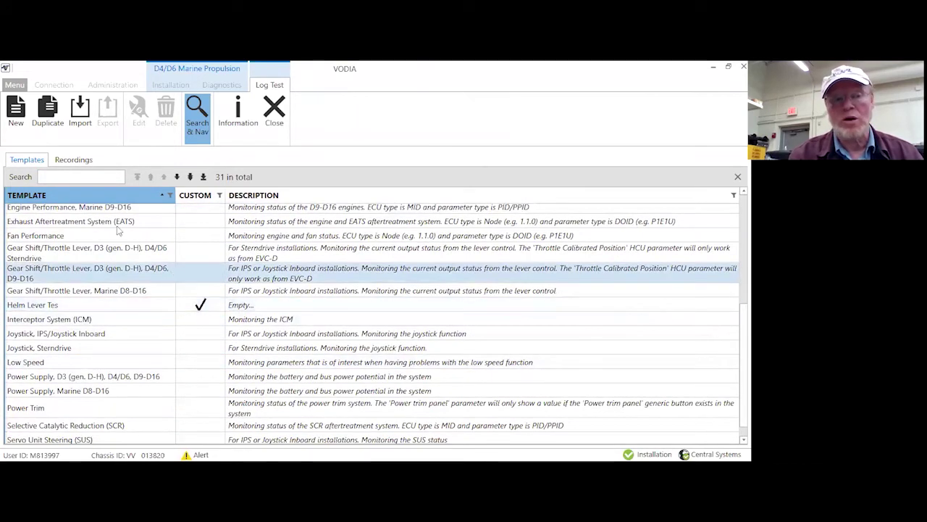
# Play the Helm Lever Test 4 30 2020 recording and select Throttle Calibrated Position and Lever 1 position.
pyautogui.click(86, 160)
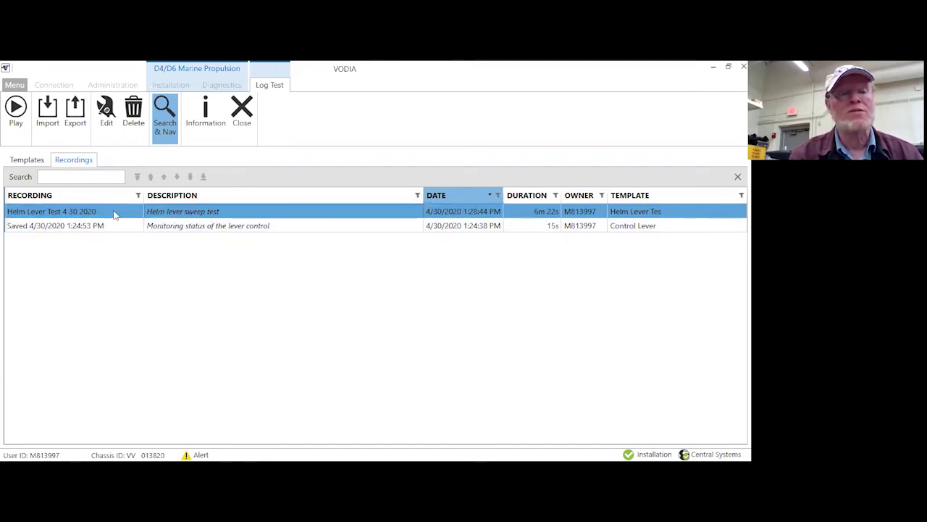
pyautogui.click(16, 116)
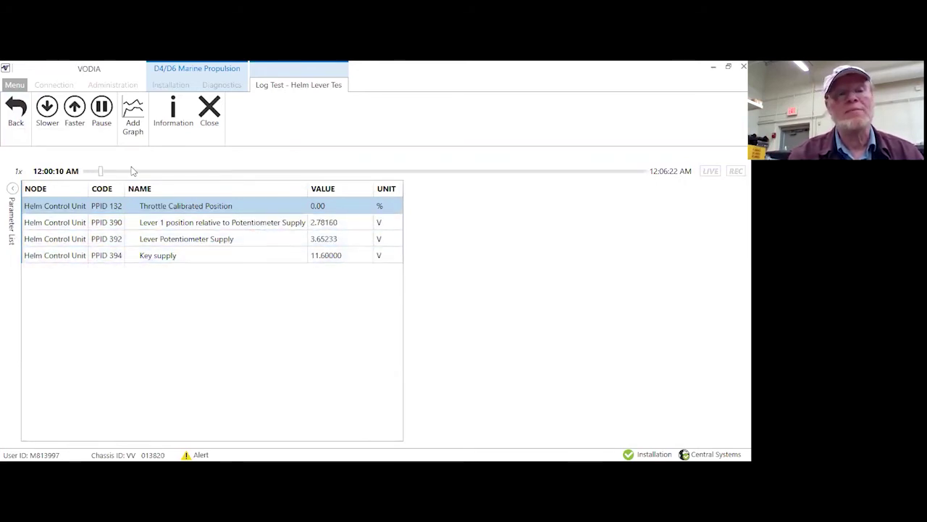
pyautogui.click(234, 208)
pyautogui.click(237, 224)
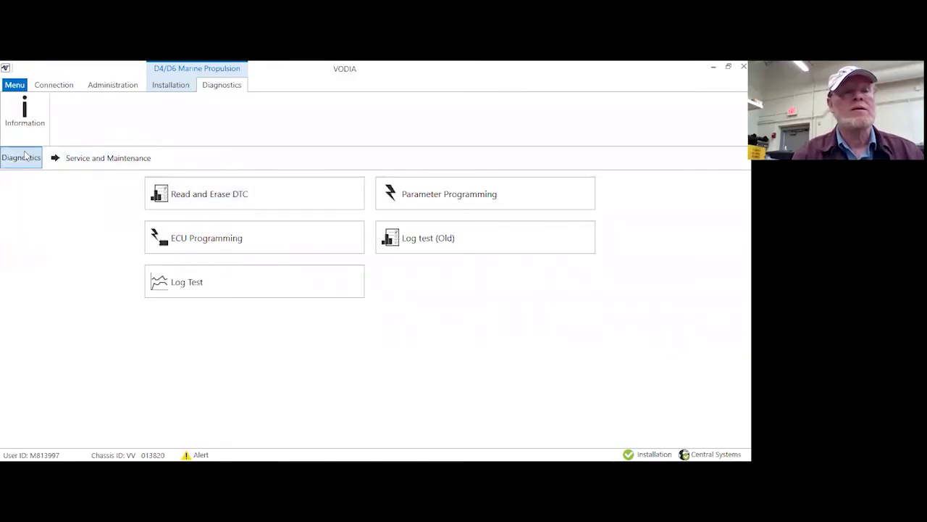
# From Diagnostics > Service and Maintenance, start an Engine Performance, Marine D4/D6 log test.
pyautogui.click(25, 155)
pyautogui.click(200, 198)
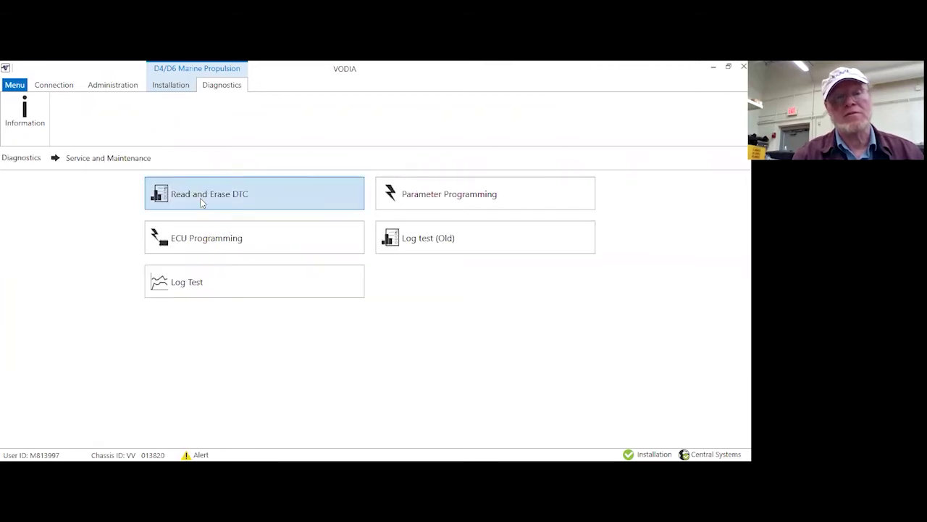
pyautogui.click(194, 285)
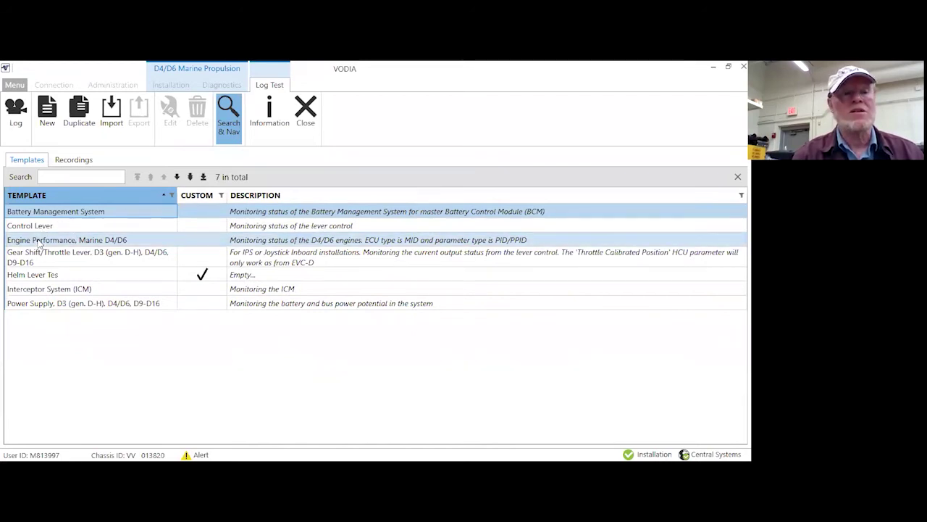
pyautogui.click(72, 241)
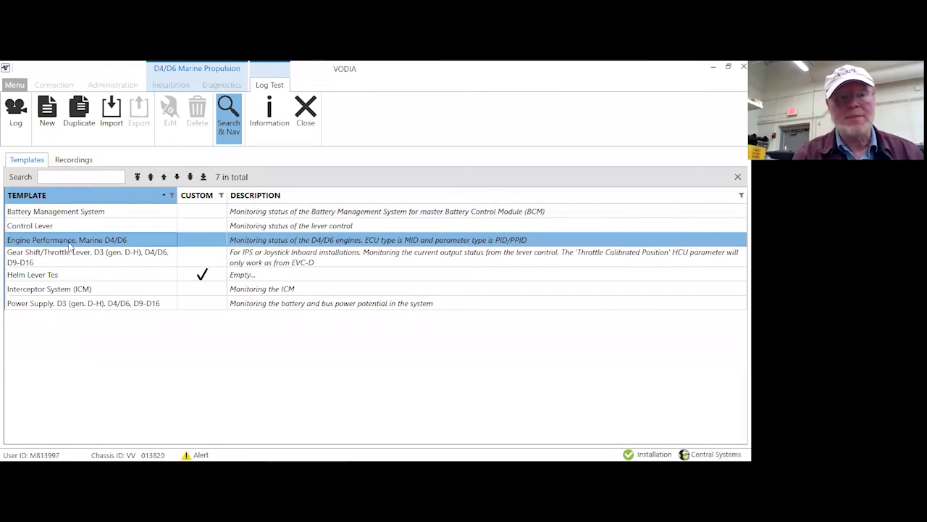
pyautogui.click(16, 110)
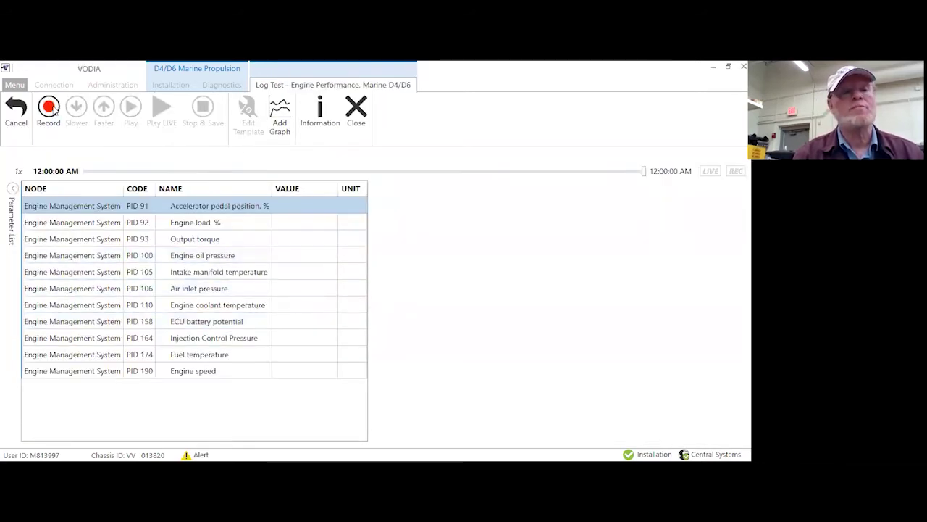
# Begin recording, then select the Engine load and Engine oil pressure rows.
pyautogui.click(52, 110)
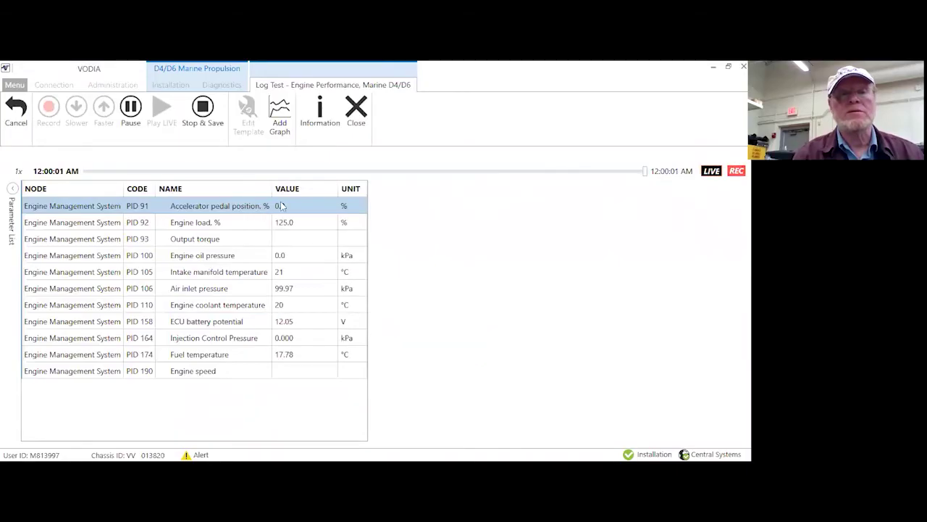
pyautogui.click(187, 223)
pyautogui.click(234, 262)
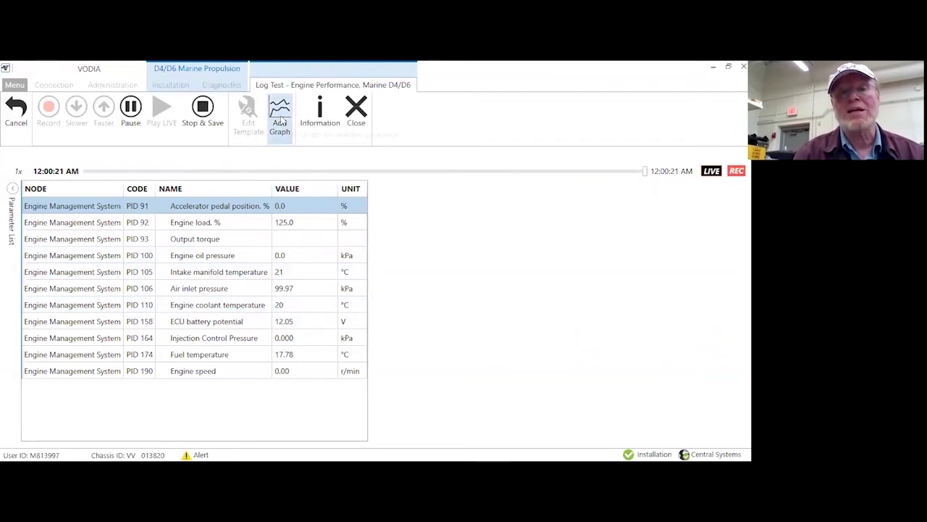
# Add a live graph of PID 91 accelerator pedal position.
pyautogui.click(282, 123)
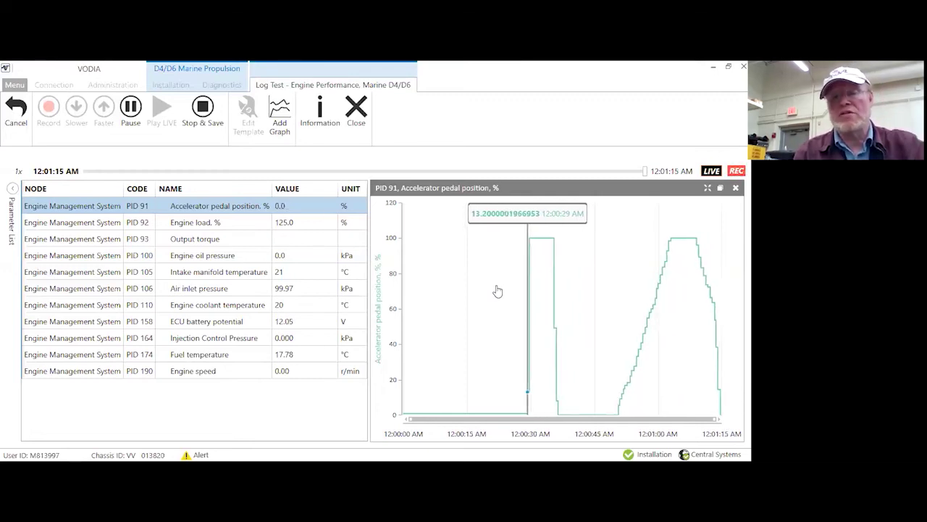
# Add a PID 100 oil pressure graph, close both graphs, then select battery potential and injection pressure.
pyautogui.click(225, 255)
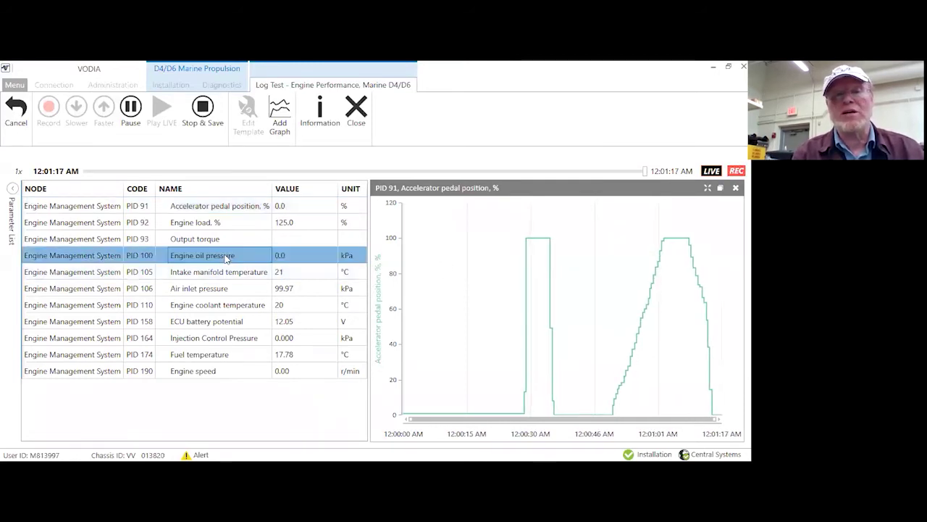
pyautogui.click(279, 120)
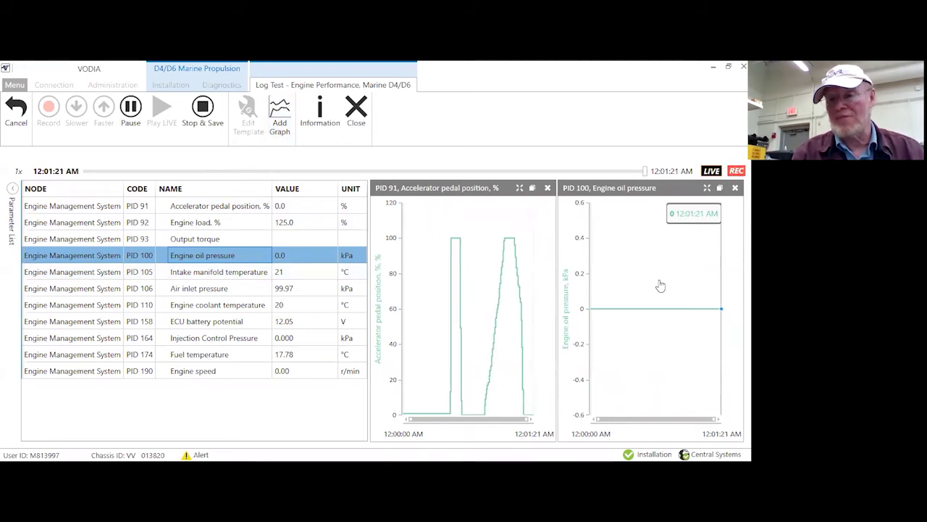
pyautogui.click(548, 187)
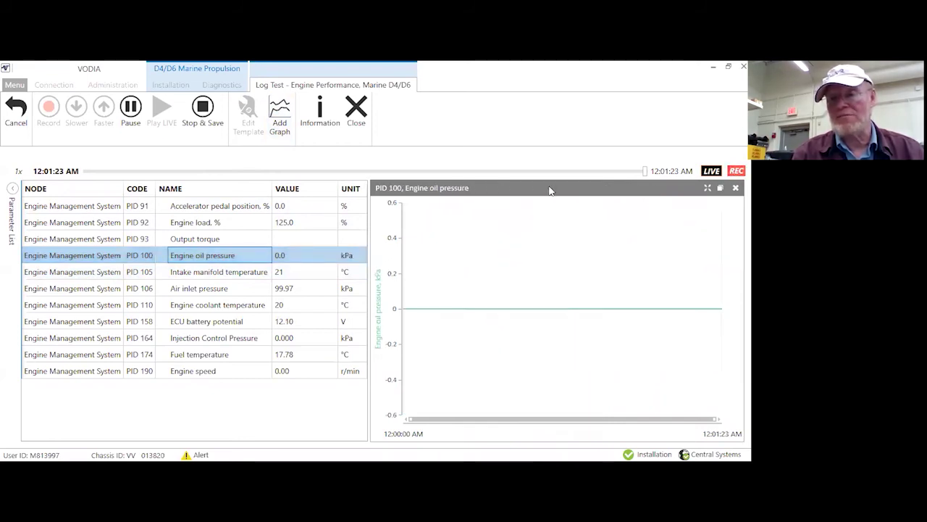
pyautogui.click(735, 187)
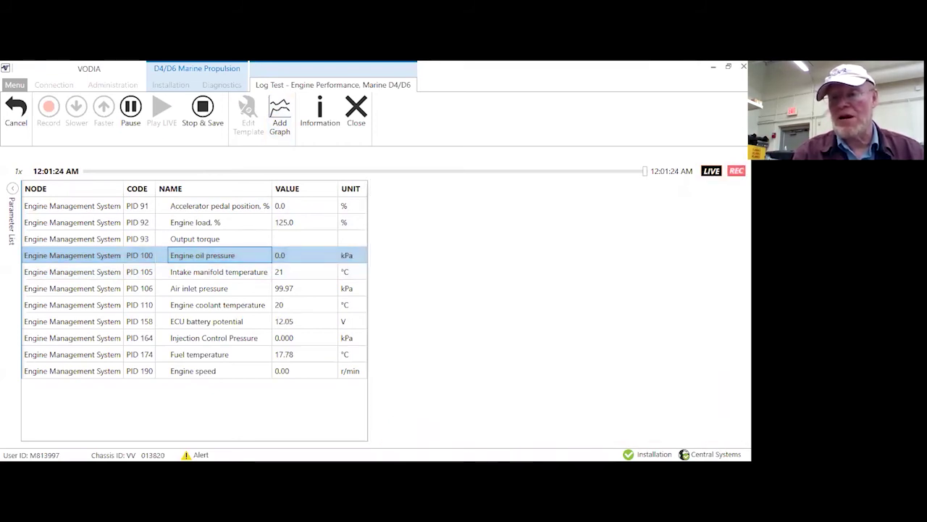
pyautogui.click(185, 323)
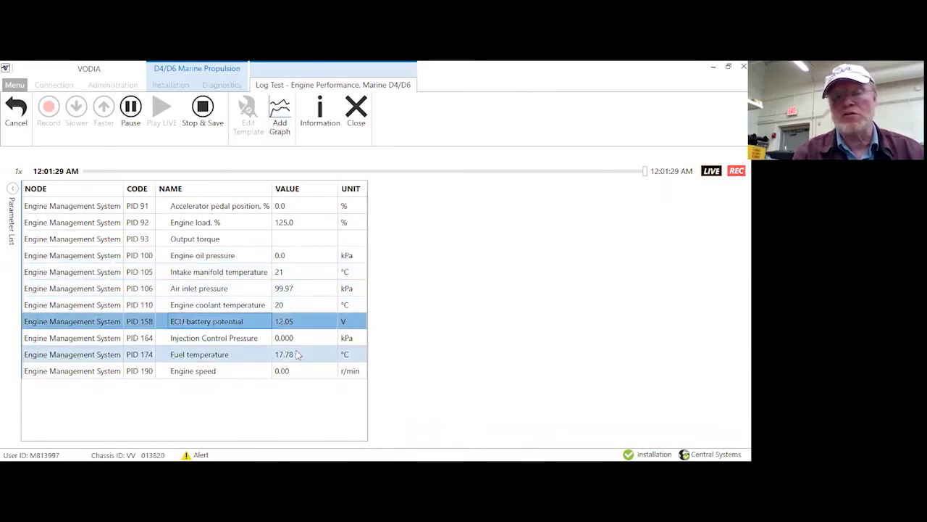
pyautogui.click(215, 342)
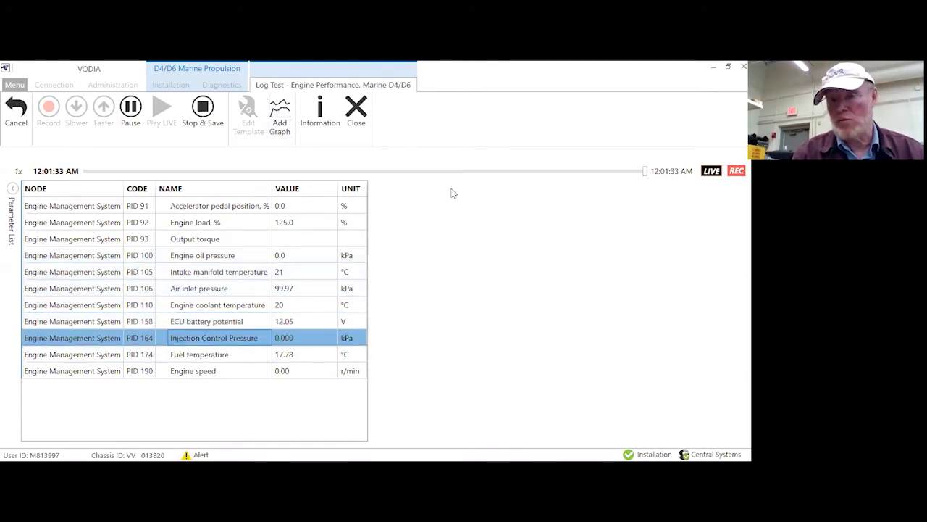
# Stop the log test and confirm saving it as a recording.
pyautogui.click(205, 112)
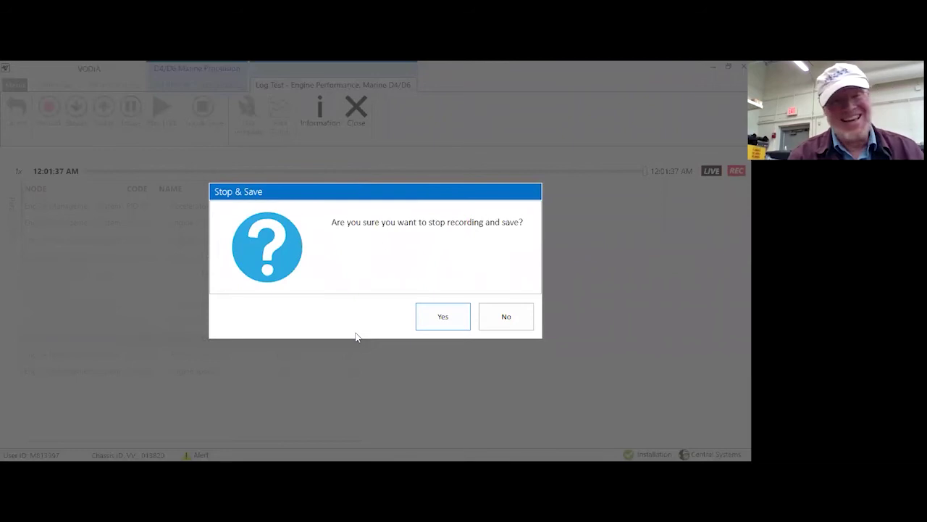
pyautogui.click(455, 325)
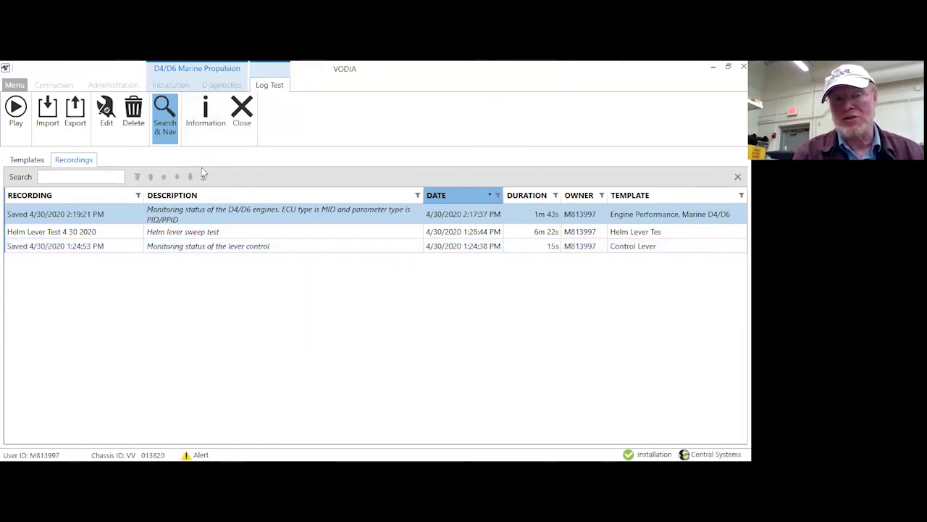
# Close Log Test and show the Recordings list under Administration > Log Test Templates and Recordings.
pyautogui.click(243, 112)
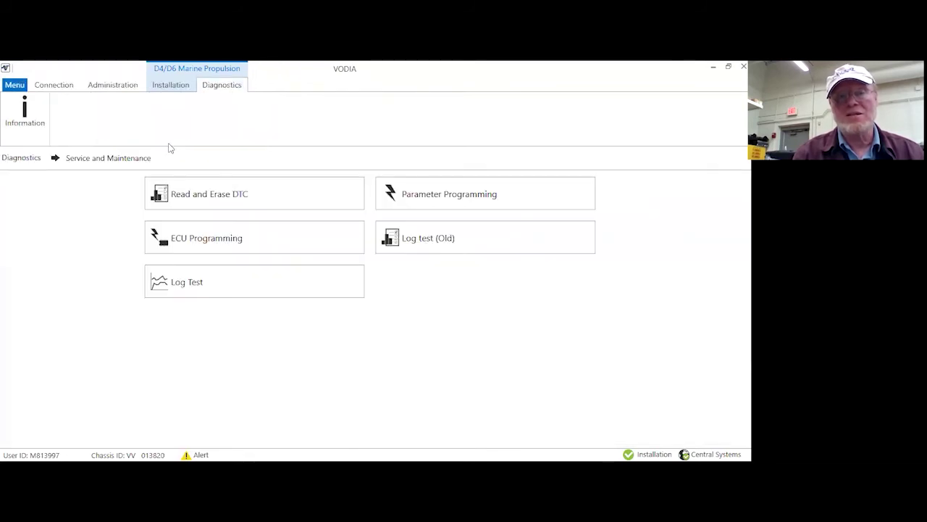
pyautogui.click(116, 86)
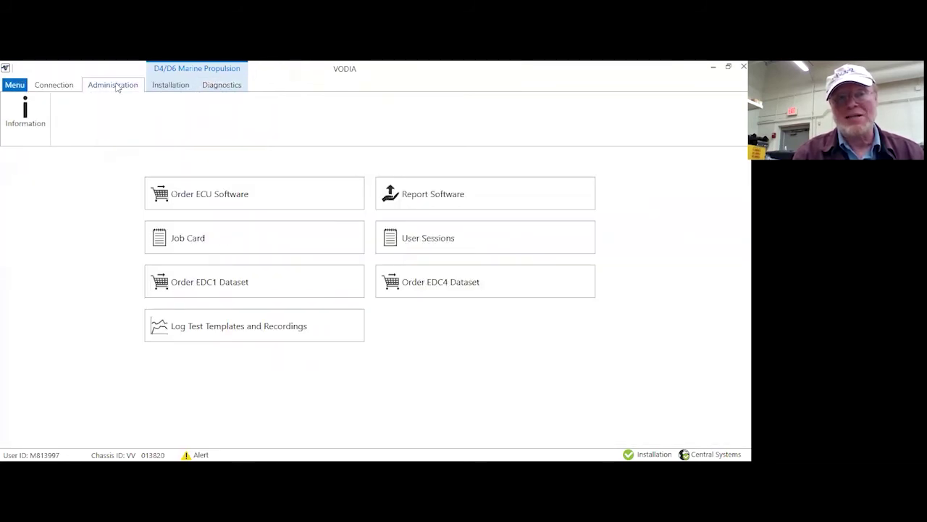
pyautogui.click(195, 324)
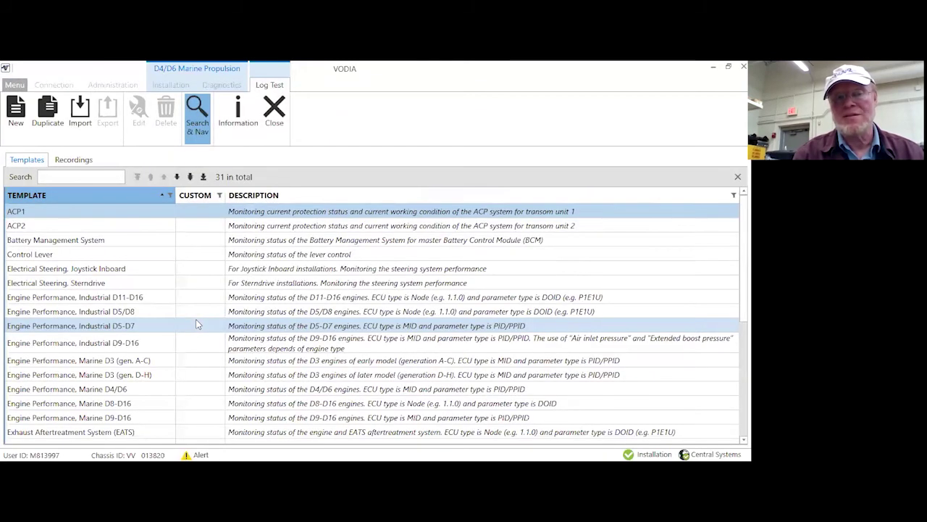
pyautogui.click(72, 160)
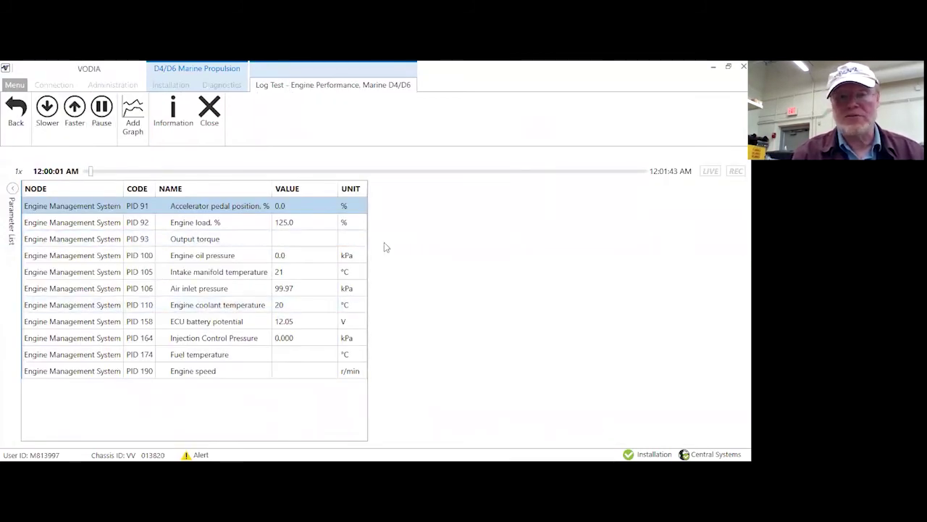
# Pause playback, add a PID 91 accelerator pedal position graph, and resume playing.
pyautogui.press('space')
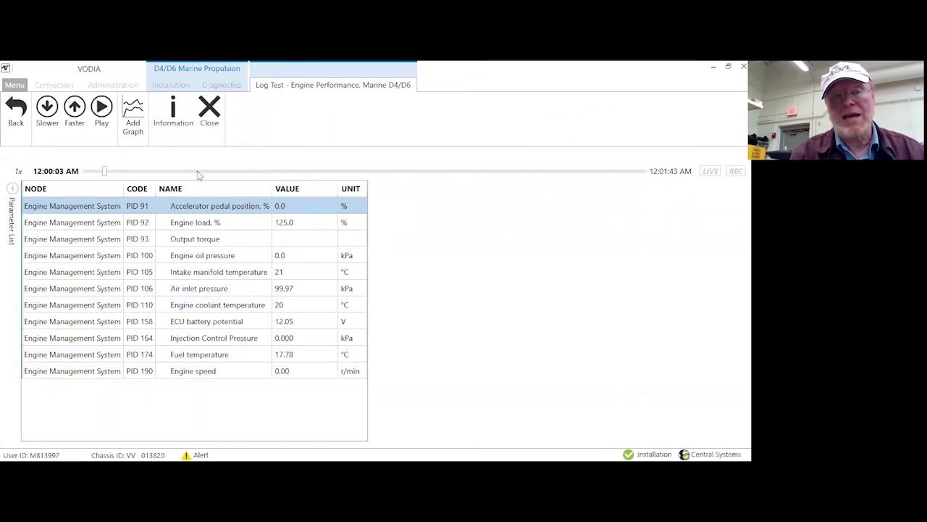
pyautogui.click(132, 116)
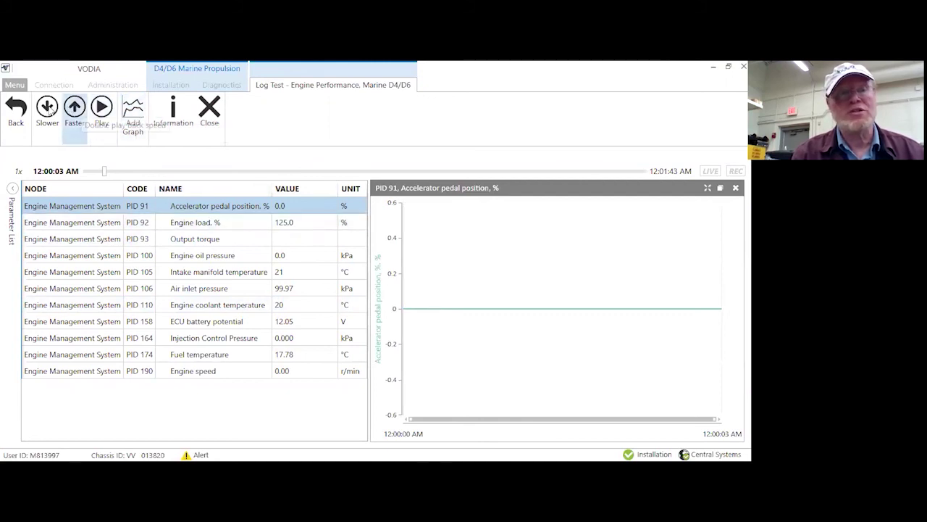
pyautogui.click(101, 108)
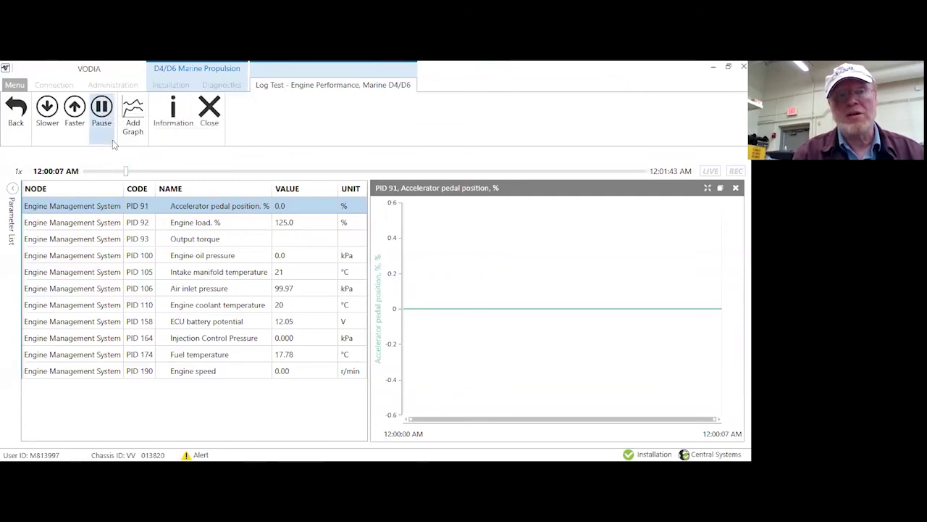
# Speed playback up two steps, slow it back down two steps, then close the playback.
pyautogui.click(75, 107)
pyautogui.click(76, 107)
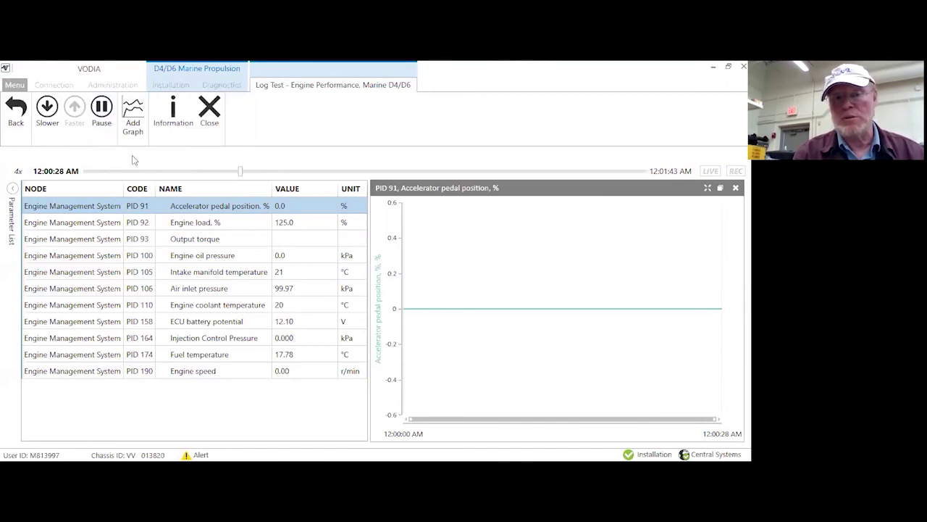
pyautogui.click(47, 109)
pyautogui.click(47, 109)
pyautogui.click(47, 109)
pyautogui.click(48, 109)
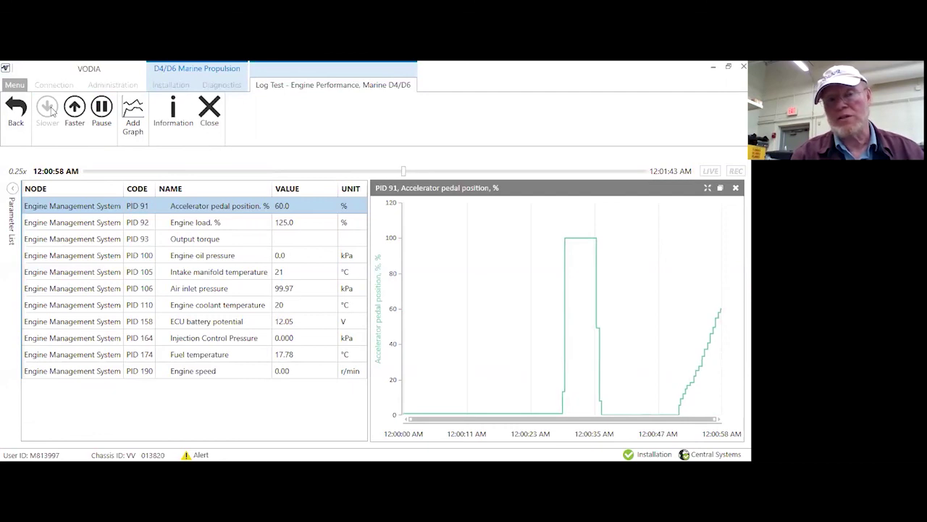
pyautogui.click(209, 120)
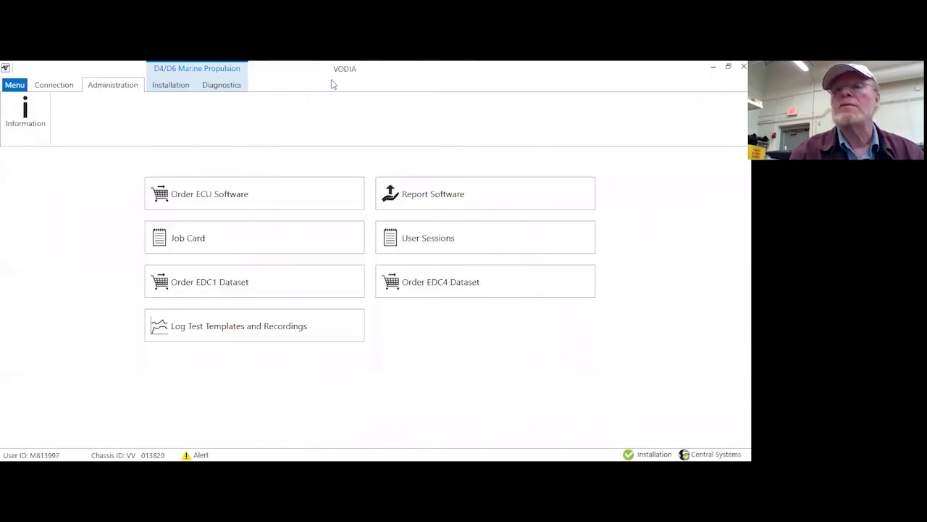